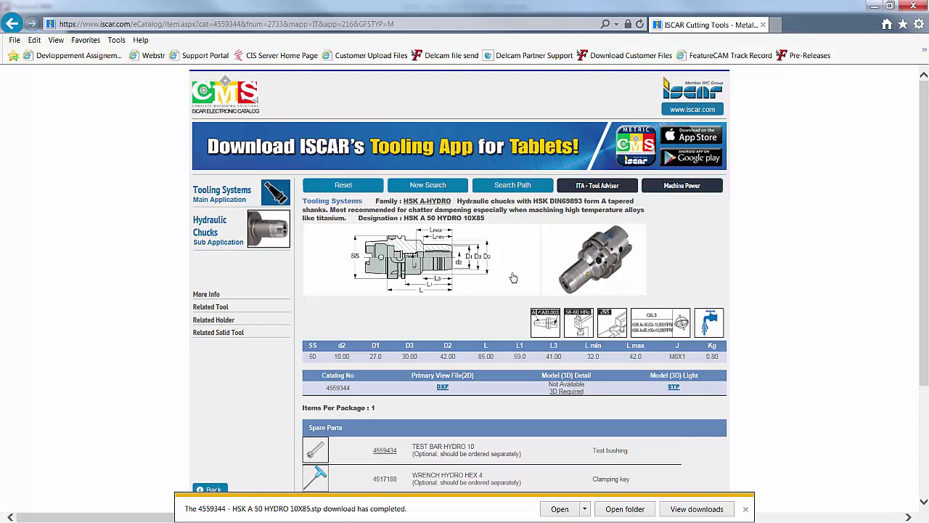
Download the chuck's light 3D model in STP format and save it to the desktop as 4559344 - HSK A 50 HYDRO 10X85.stp.
{"action": "scroll", "coordinate": [513, 277], "scroll_direction": "down", "scroll_amount": 1}
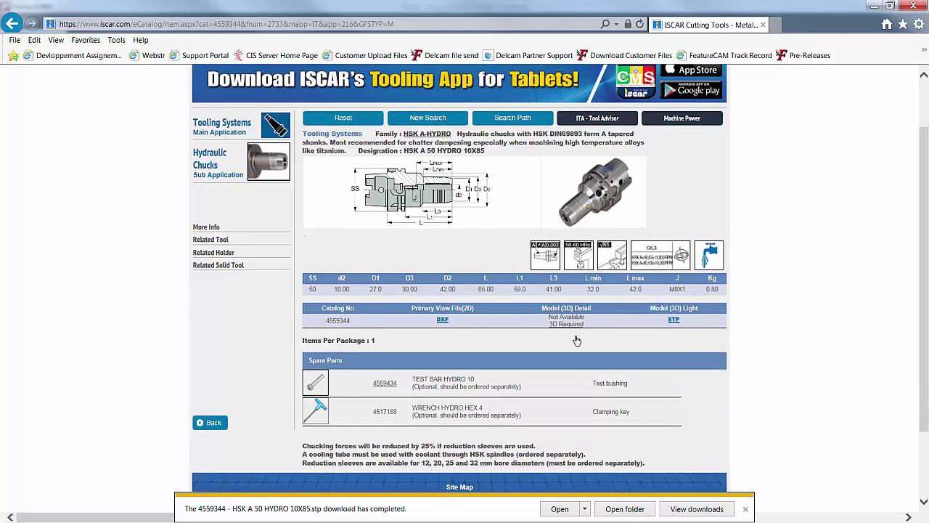
{"action": "left_click", "coordinate": [674, 326]}
{"action": "left_click", "coordinate": [682, 510]}
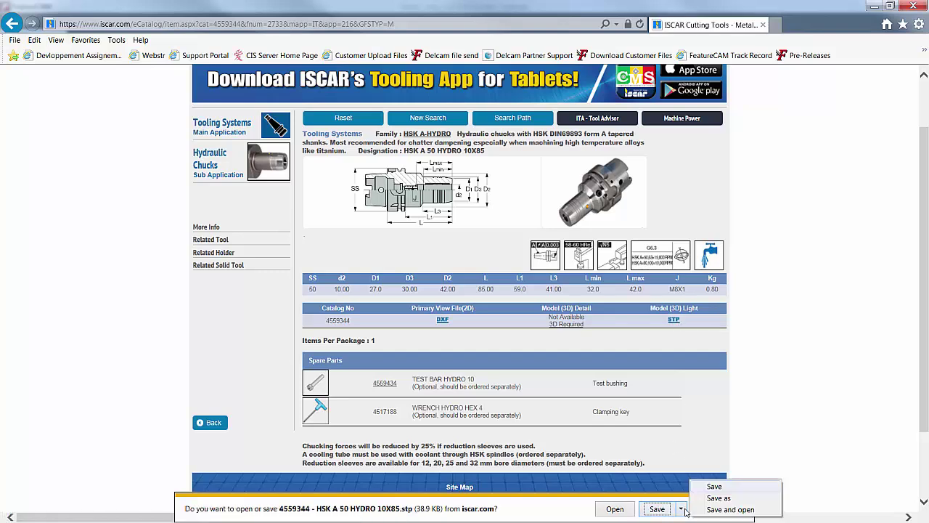
{"action": "left_click", "coordinate": [717, 498]}
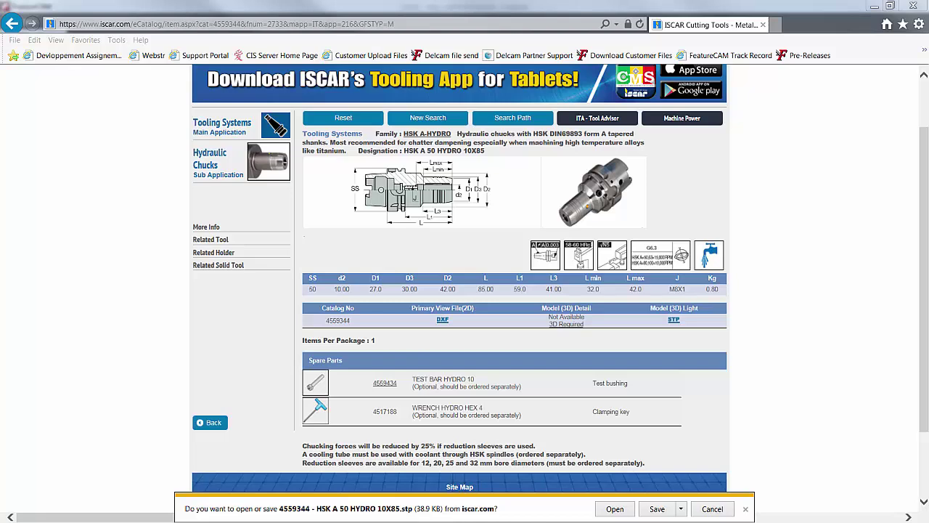
{"action": "key", "text": "Return"}
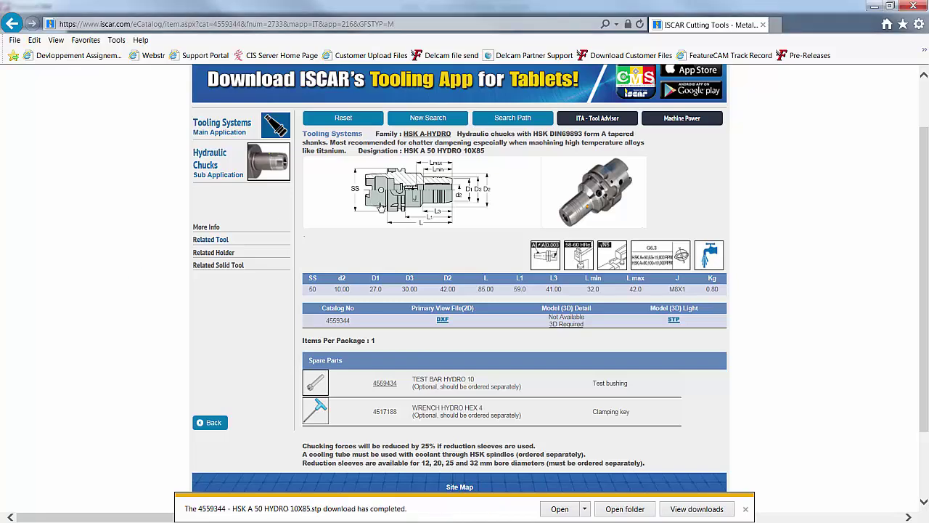
Switch to FeatureCAM and create a new Milling Setup part document in inches, skipping the stock dimensions wizard.
{"action": "left_click", "coordinate": [873, 8]}
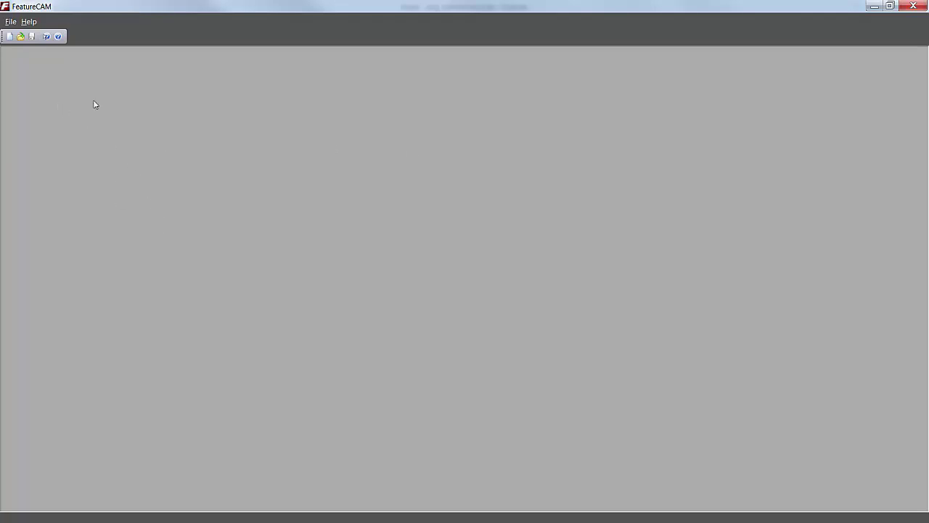
{"action": "left_click", "coordinate": [11, 38]}
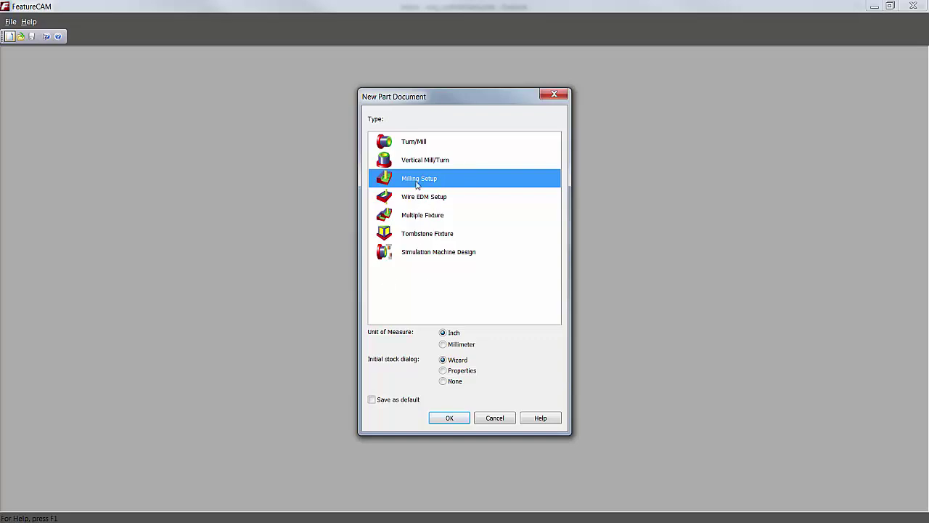
{"action": "left_click", "coordinate": [448, 416]}
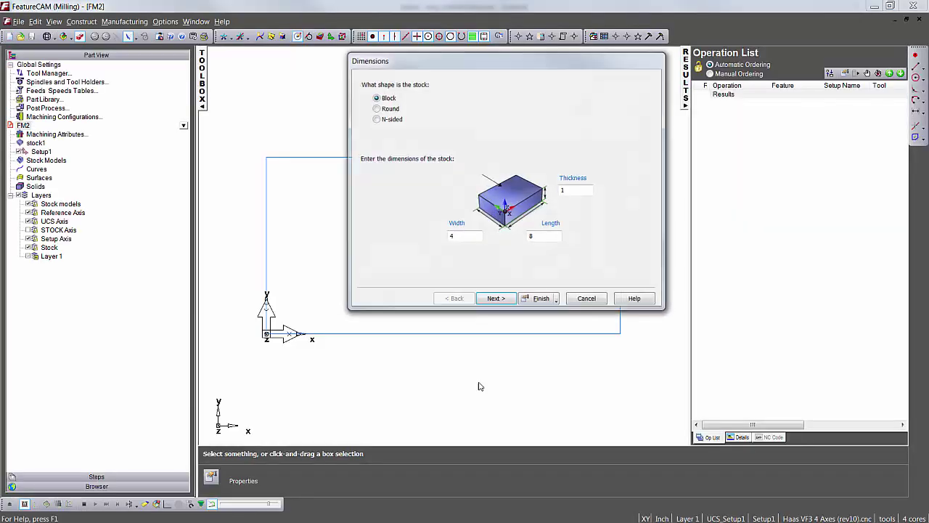
{"action": "left_click", "coordinate": [588, 300]}
Import 4559344 - HSK A 50 HYDRO 10X85.stp through Exchange as a solid, skipping the log review and the import wizard.
{"action": "left_click", "coordinate": [17, 21]}
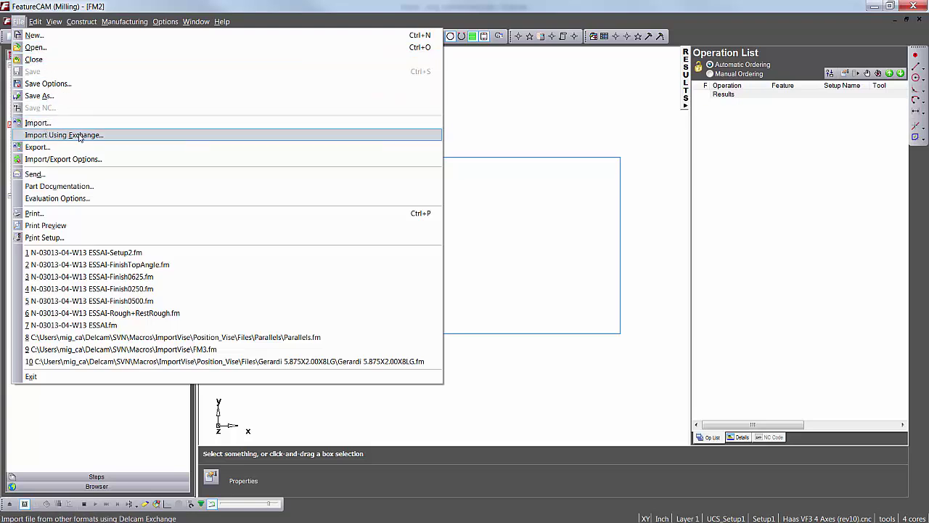
{"action": "left_click", "coordinate": [76, 137]}
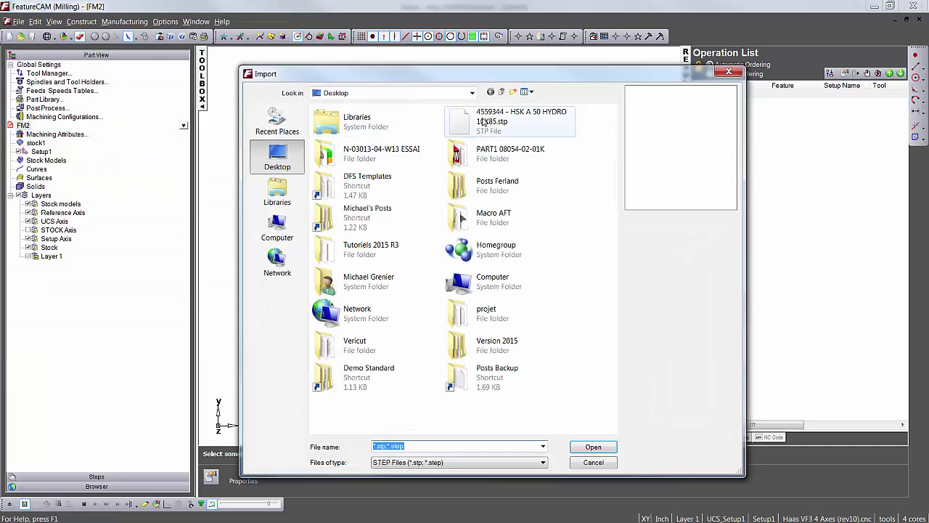
{"action": "left_click", "coordinate": [523, 122]}
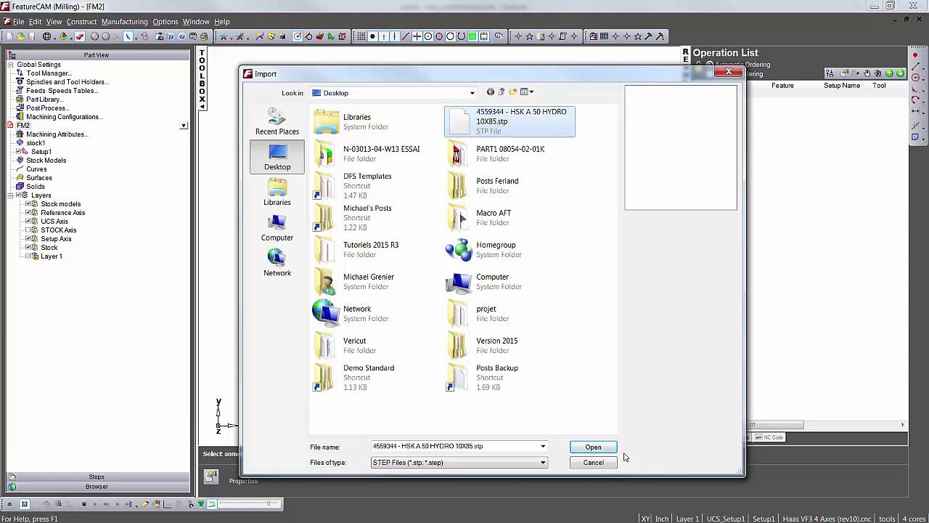
{"action": "left_click", "coordinate": [593, 447]}
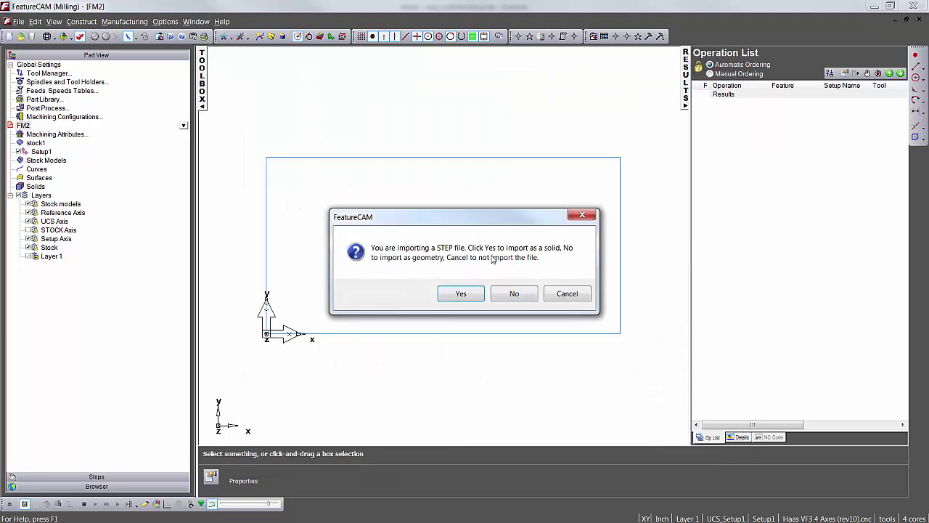
{"action": "left_click", "coordinate": [462, 293]}
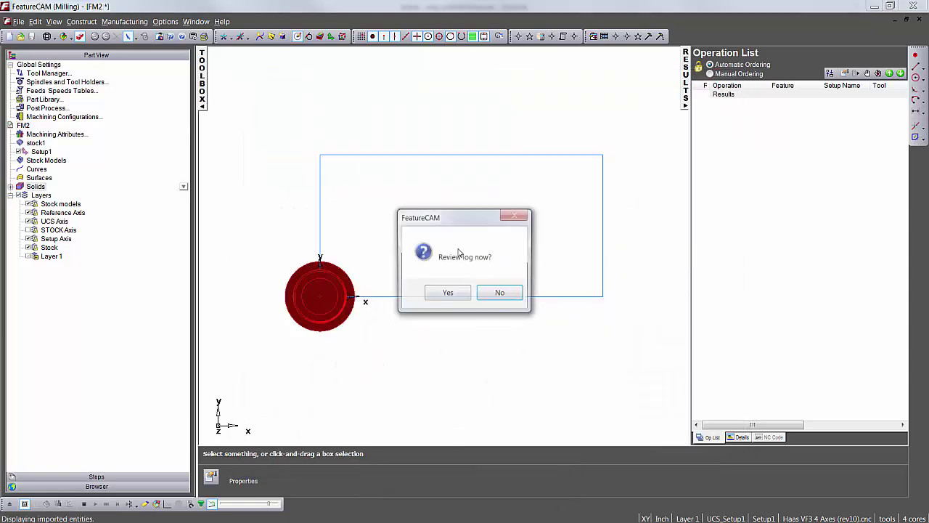
{"action": "left_click", "coordinate": [501, 294]}
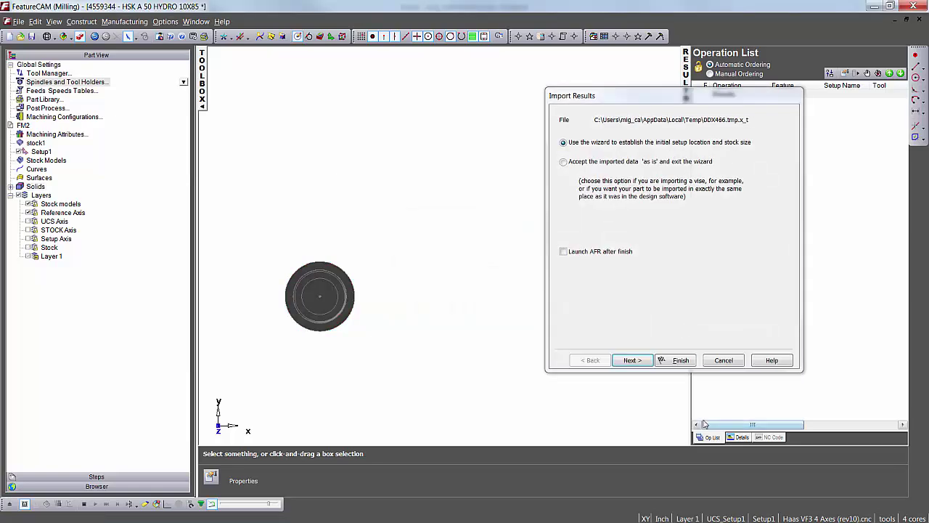
{"action": "left_click", "coordinate": [723, 357]}
Enlarge the graphics area and examine the imported holder from several angles, including the bore at its nose end.
{"action": "left_click_drag", "start_coordinate": [692, 319], "coordinate": [804, 315]}
{"action": "middle_click_drag", "start_coordinate": [532, 368], "coordinate": [268, 230]}
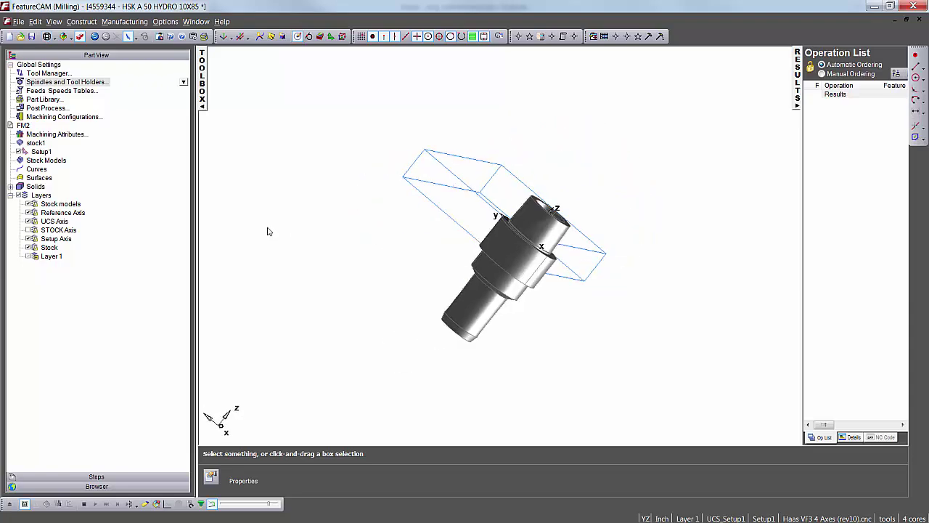
{"action": "middle_click_drag", "start_coordinate": [316, 192], "coordinate": [513, 246]}
{"action": "scroll", "coordinate": [604, 268], "scroll_direction": "up", "scroll_amount": 5}
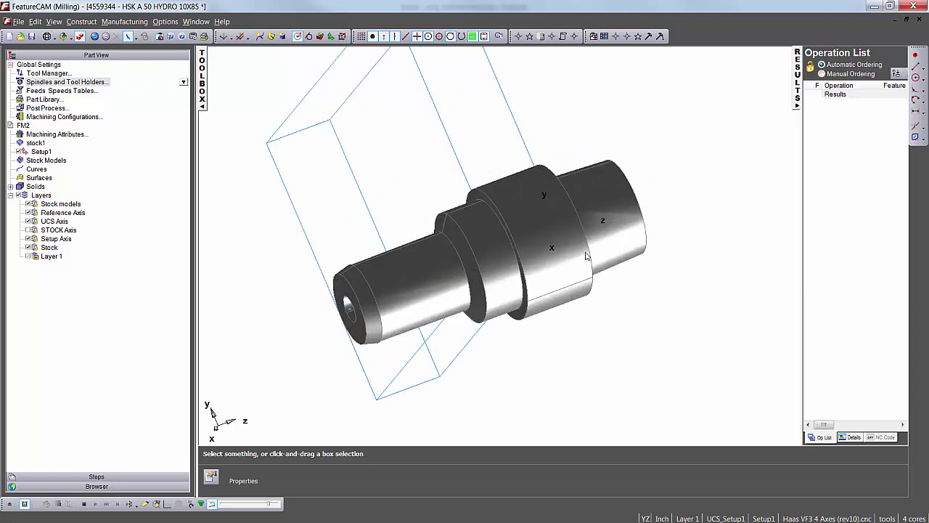
{"action": "middle_click_drag", "start_coordinate": [583, 313], "coordinate": [518, 296]}
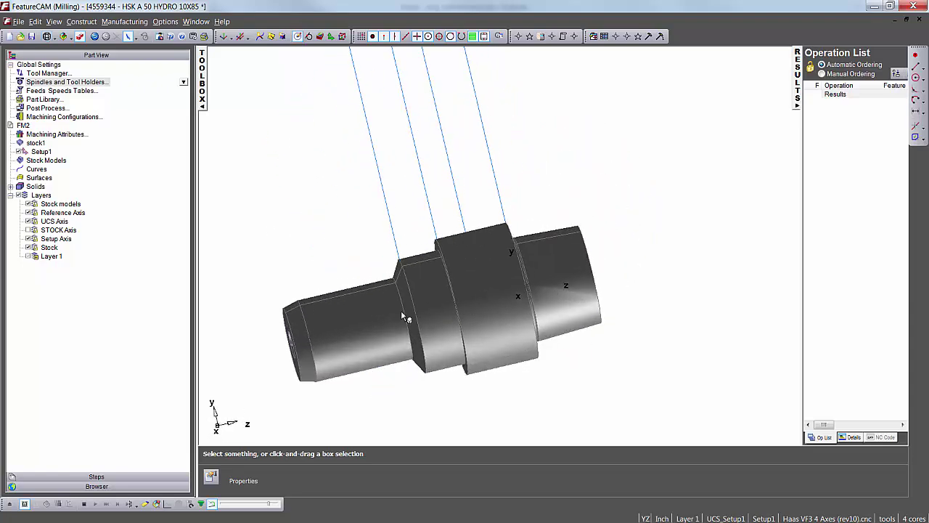
{"action": "middle_click_drag", "start_coordinate": [274, 326], "coordinate": [624, 250]}
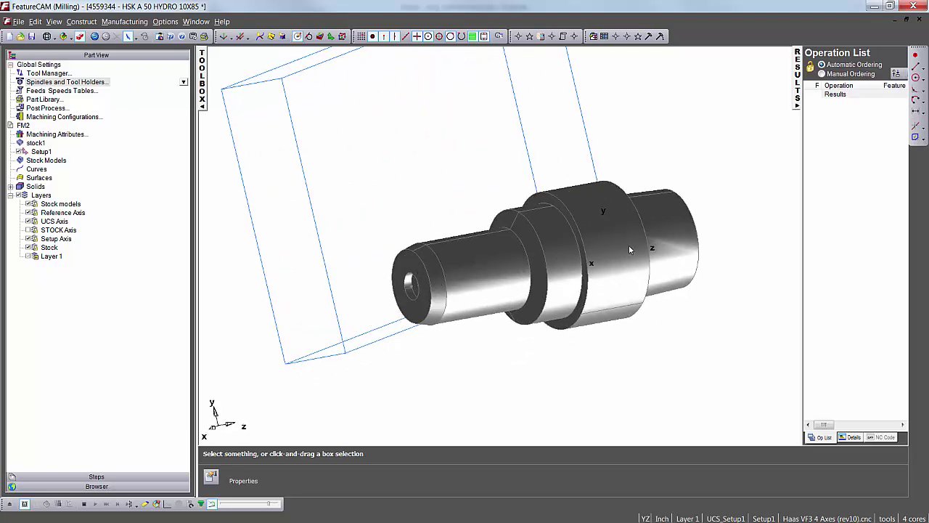
{"action": "scroll", "coordinate": [422, 293], "scroll_direction": "up", "scroll_amount": 5}
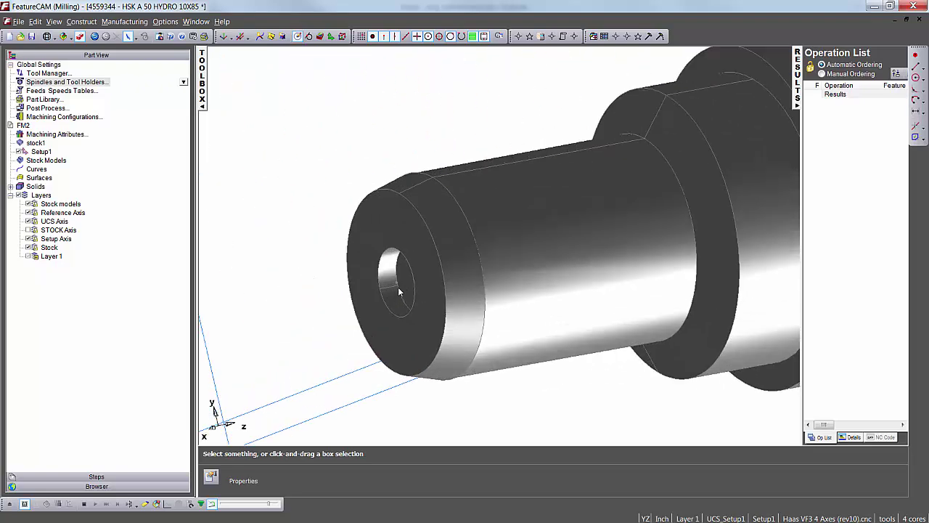
{"action": "middle_click_drag", "start_coordinate": [456, 284], "coordinate": [414, 227]}
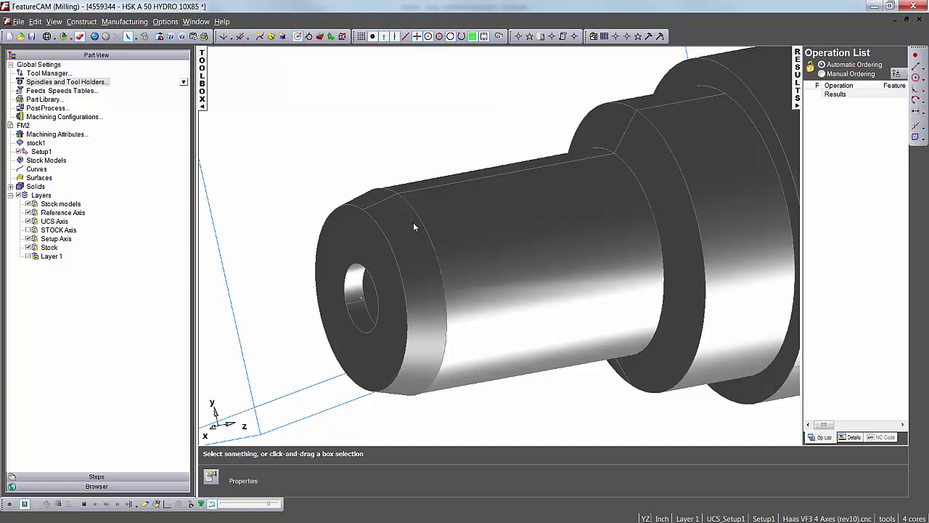
Translate the holder solid from the bore centre at its nose face to the origin 0, 0, 0, using Move.
{"action": "left_click", "coordinate": [487, 237]}
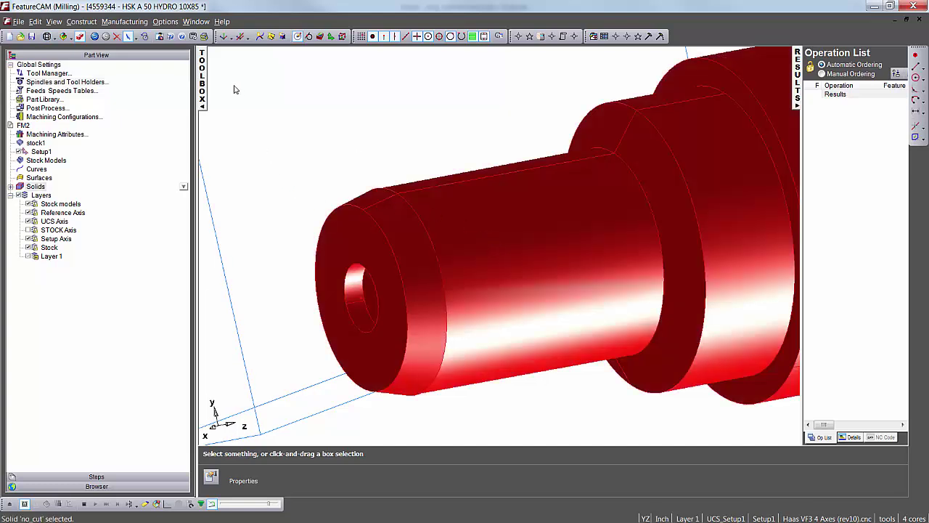
{"action": "left_click", "coordinate": [144, 36]}
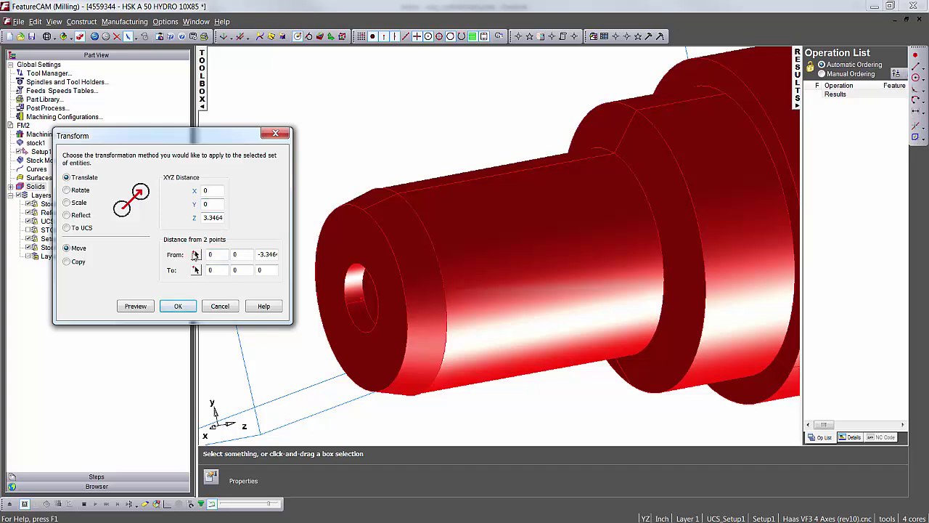
{"action": "left_click", "coordinate": [195, 254]}
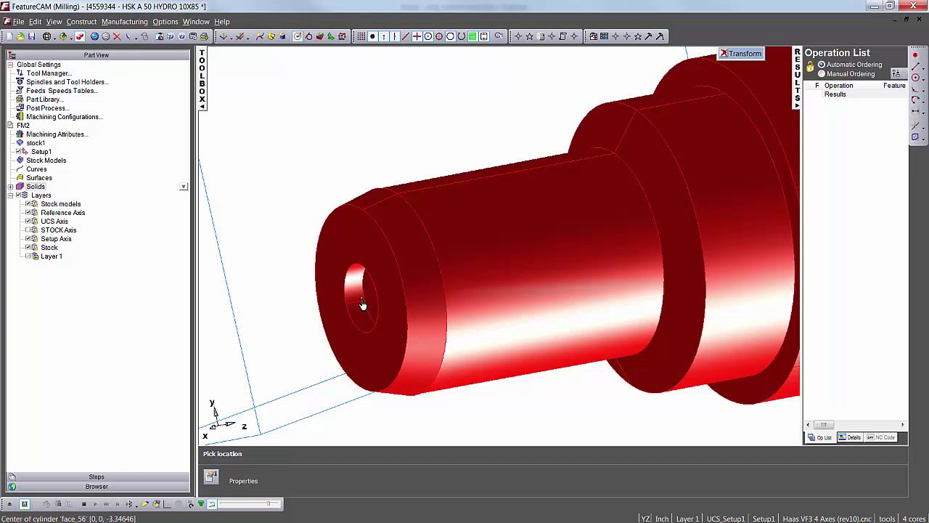
{"action": "left_click", "coordinate": [362, 305]}
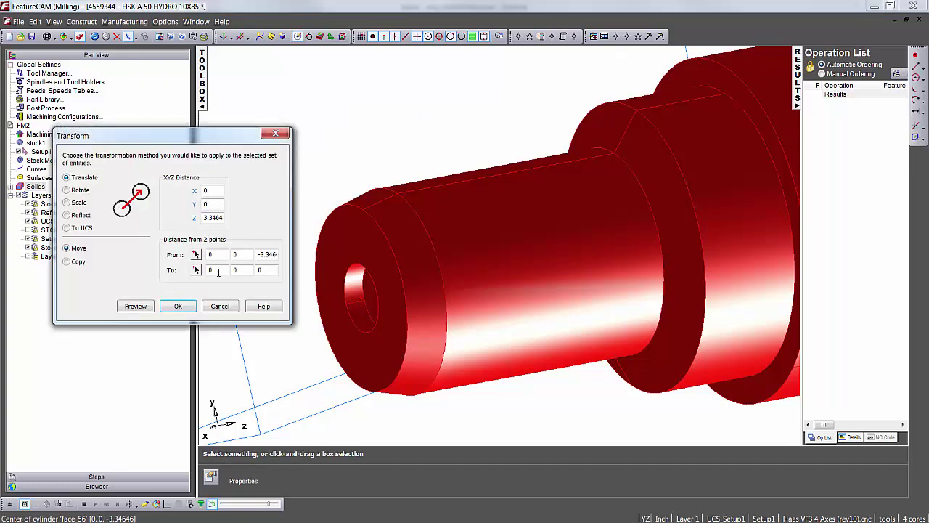
{"action": "left_click", "coordinate": [179, 305]}
Examine the holder's position relative to the stock and origin, and set the view to Front.
{"action": "scroll", "coordinate": [433, 258], "scroll_direction": "down", "scroll_amount": 6}
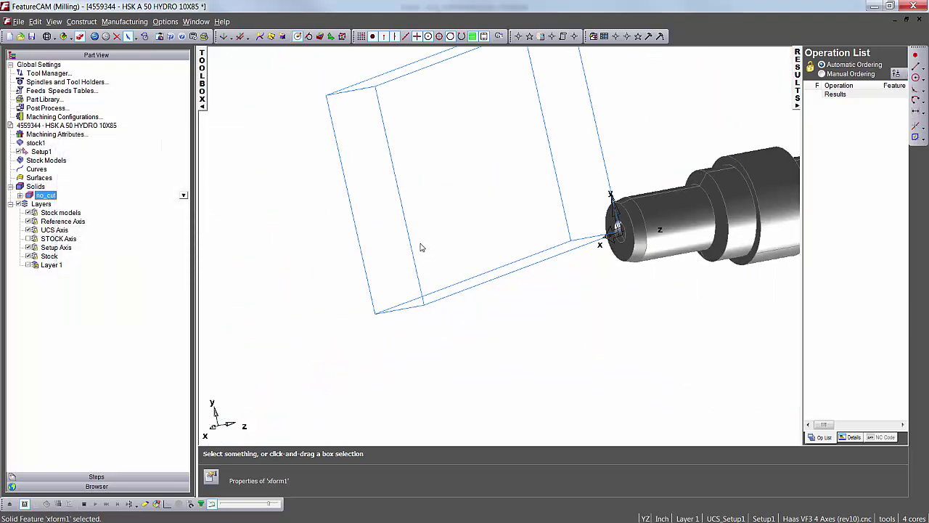
{"action": "middle_click_drag", "start_coordinate": [425, 129], "coordinate": [386, 299]}
{"action": "scroll", "coordinate": [583, 255], "scroll_direction": "up", "scroll_amount": 5}
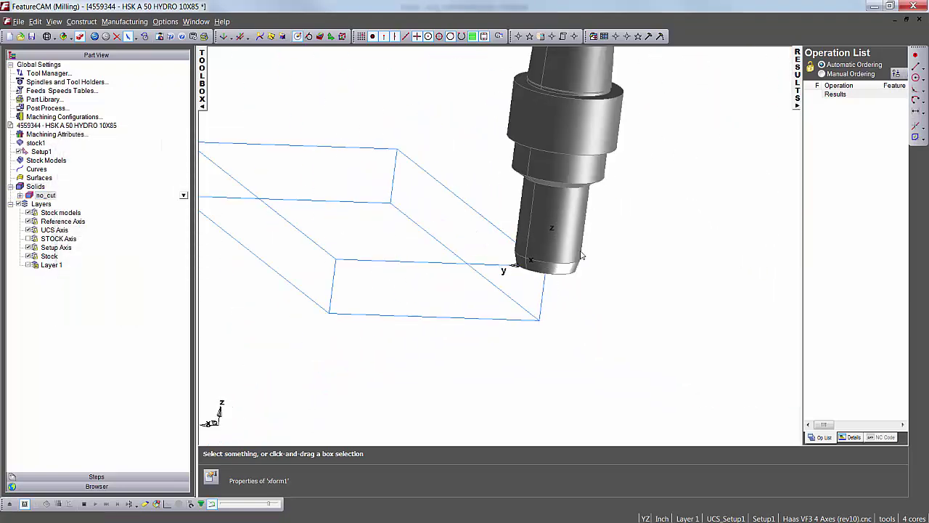
{"action": "mouse_move", "coordinate": [511, 306]}
{"action": "middle_mouse_down"}
{"action": "mouse_move", "coordinate": [570, 222]}
{"action": "mouse_move", "coordinate": [494, 282]}
{"action": "mouse_move", "coordinate": [502, 303]}
{"action": "middle_mouse_up"}
{"action": "scroll", "coordinate": [502, 303], "scroll_direction": "down", "scroll_amount": 2}
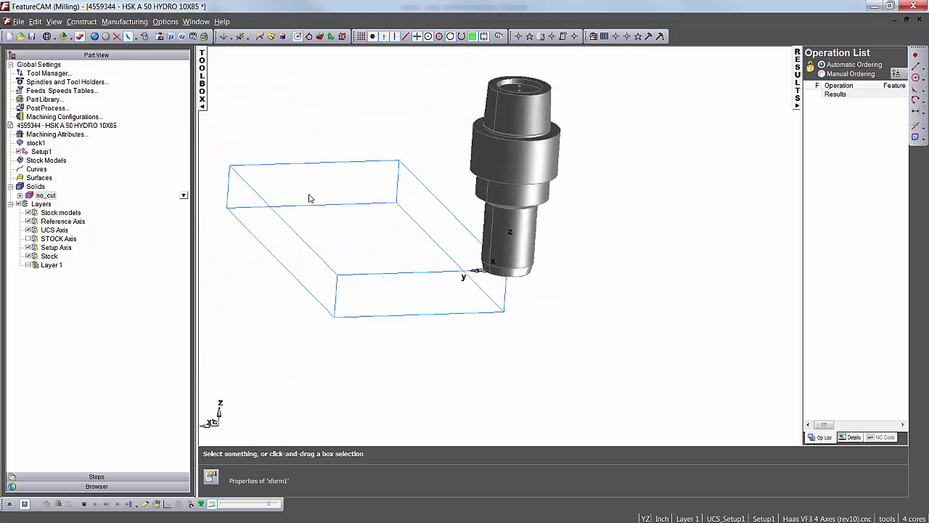
{"action": "left_click", "coordinate": [50, 84]}
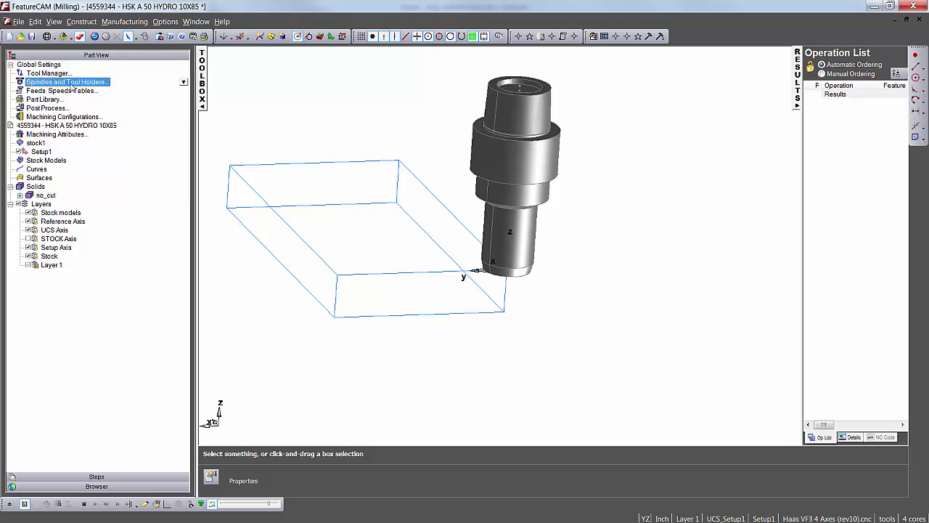
{"action": "right_click", "coordinate": [627, 101]}
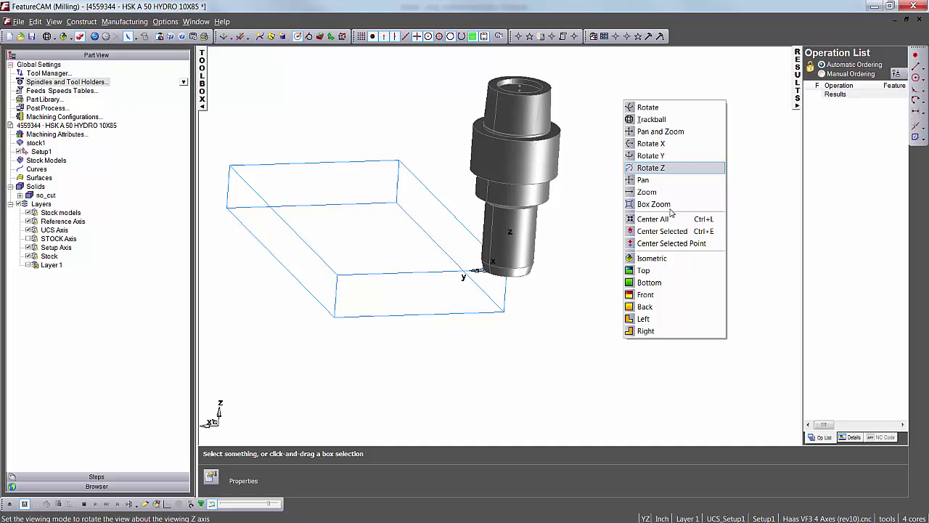
{"action": "left_click", "coordinate": [664, 294]}
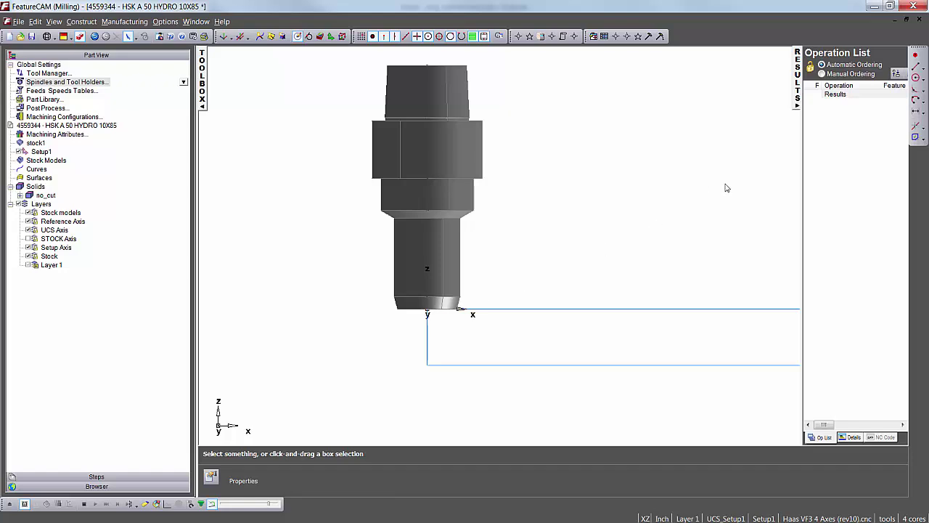
Add a vertical dimension from the upper edge of the holder's large flange to its nose face.
{"action": "left_click", "coordinate": [918, 112]}
{"action": "left_click", "coordinate": [868, 135]}
{"action": "left_click", "coordinate": [484, 121]}
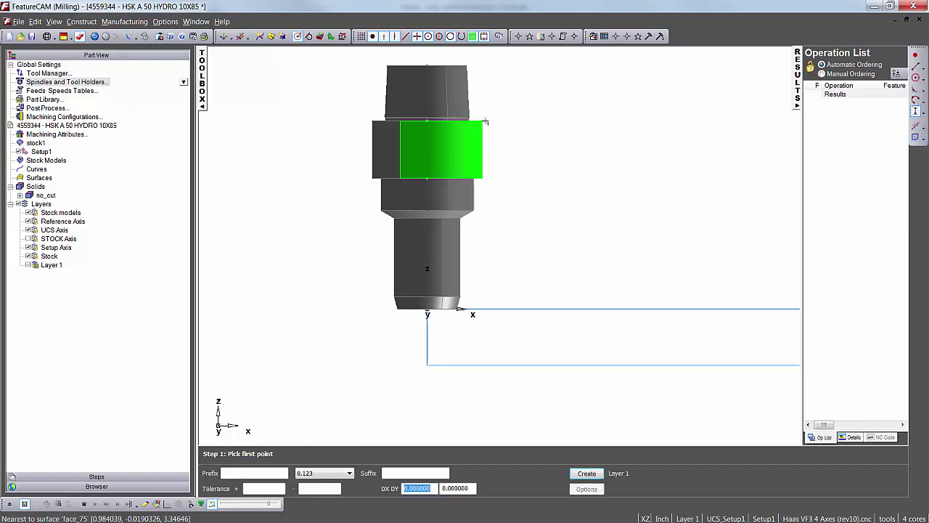
{"action": "left_click", "coordinate": [443, 311]}
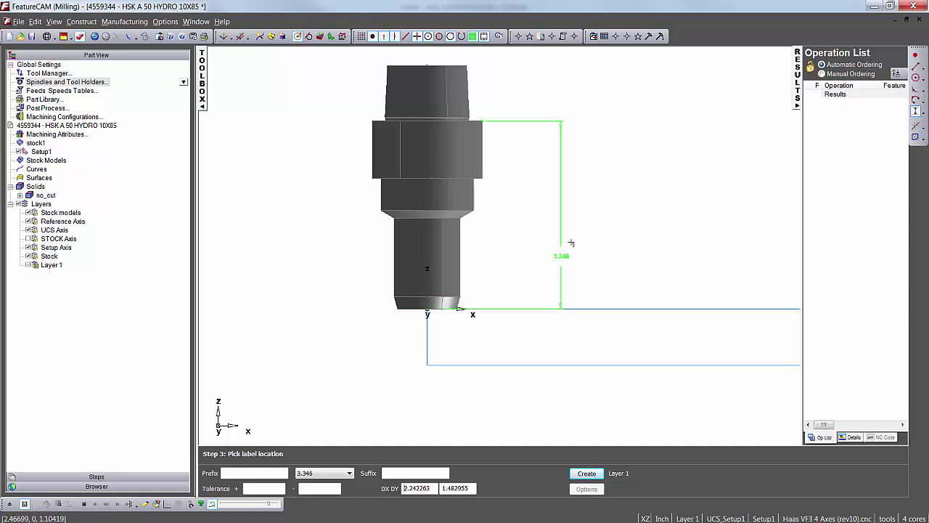
{"action": "left_click", "coordinate": [592, 225]}
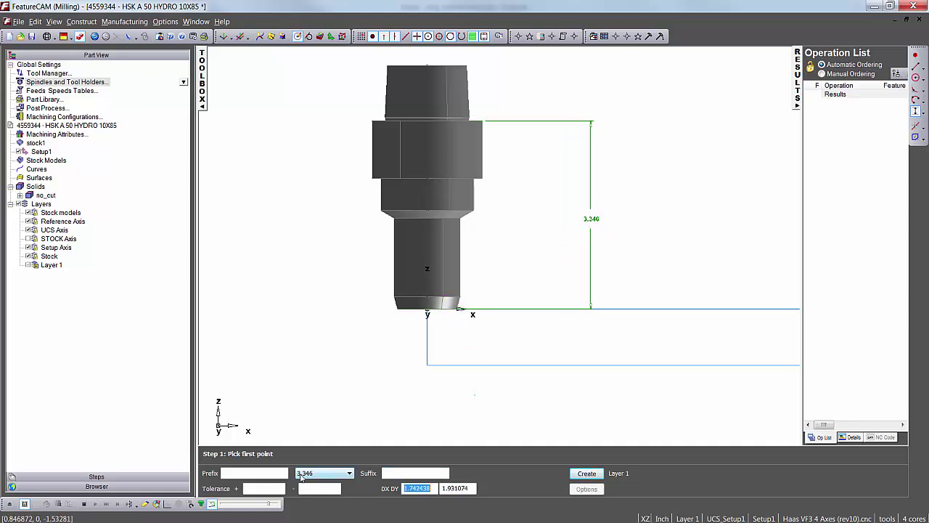
{"action": "left_click", "coordinate": [125, 37]}
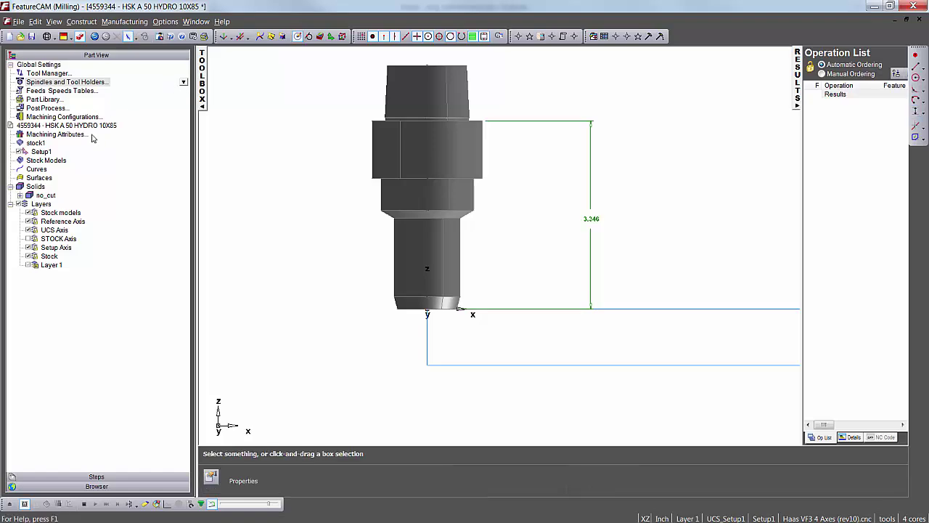
Create a new holder from the CAT 40, EndMill holder in Spindles and Tool Holders and name it Holder Test.
{"action": "double_click", "coordinate": [65, 82]}
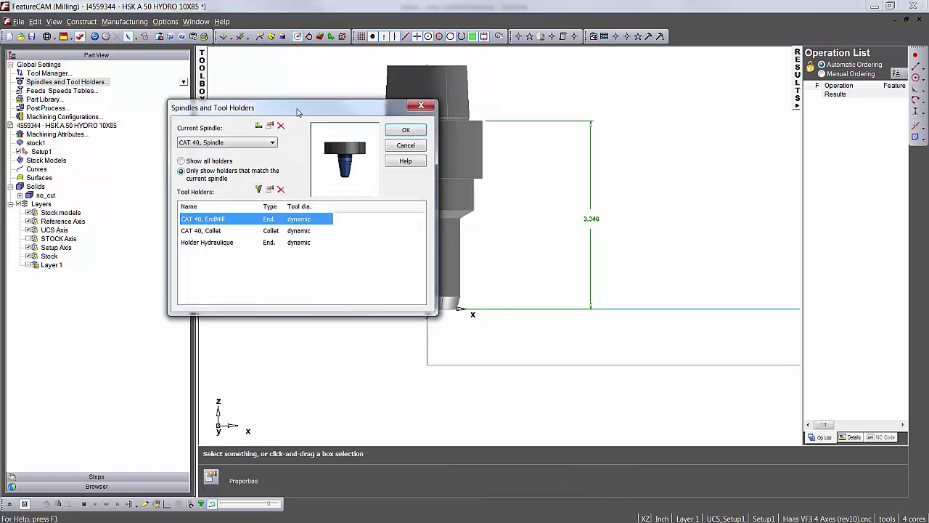
{"action": "left_click_drag", "start_coordinate": [247, 103], "coordinate": [174, 59]}
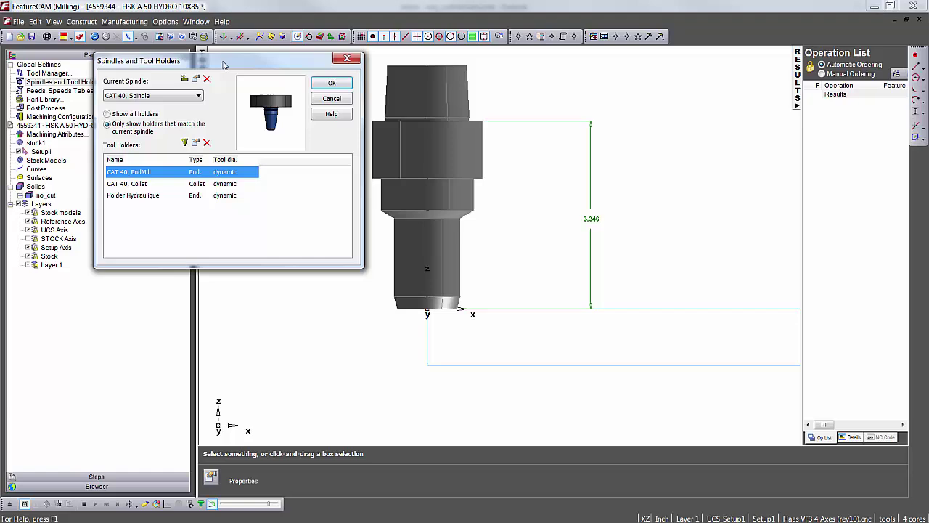
{"action": "left_click", "coordinate": [185, 144]}
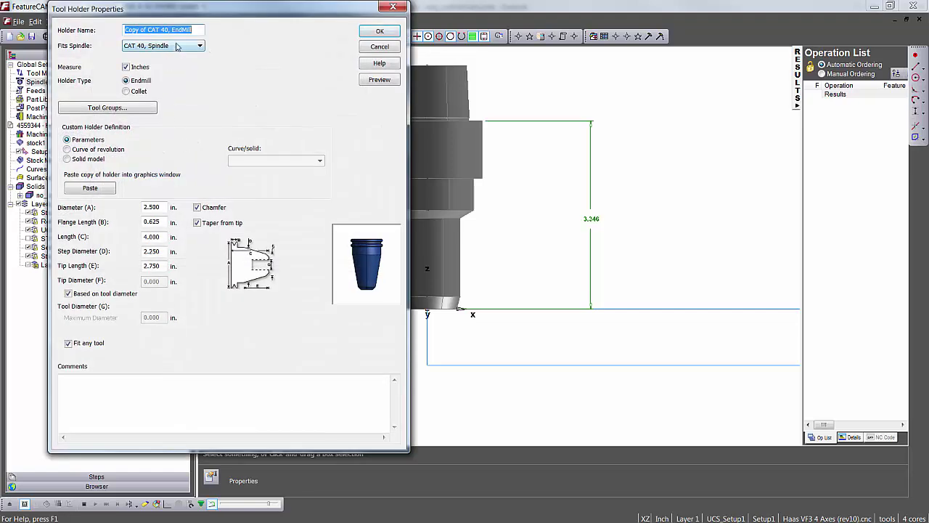
{"action": "type", "text": "Holder Test"}
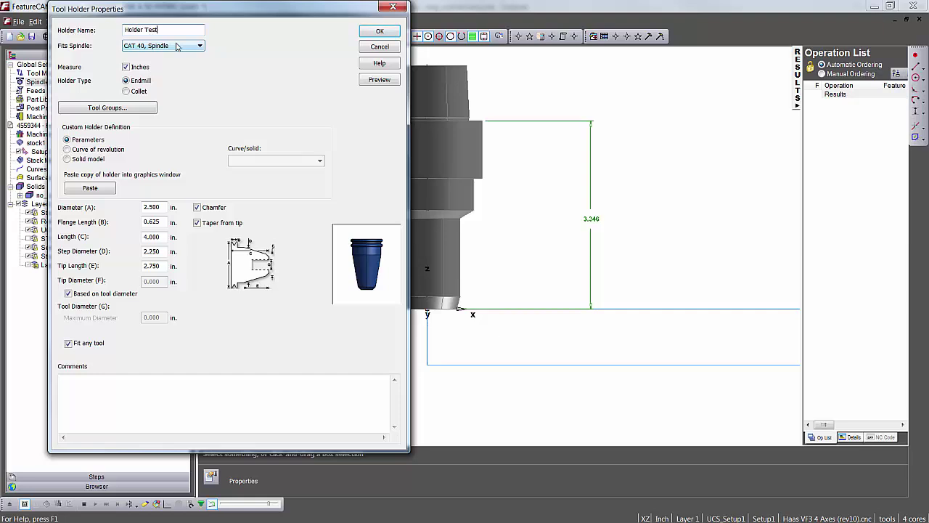
Define the Holder Test shape as a solid model, using the solid no_cut.
{"action": "left_click", "coordinate": [93, 151]}
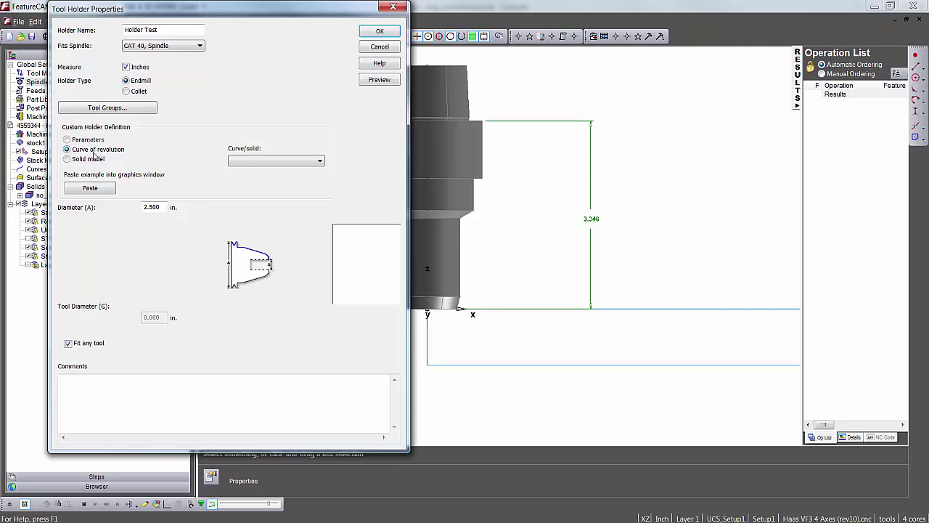
{"action": "left_click", "coordinate": [74, 161]}
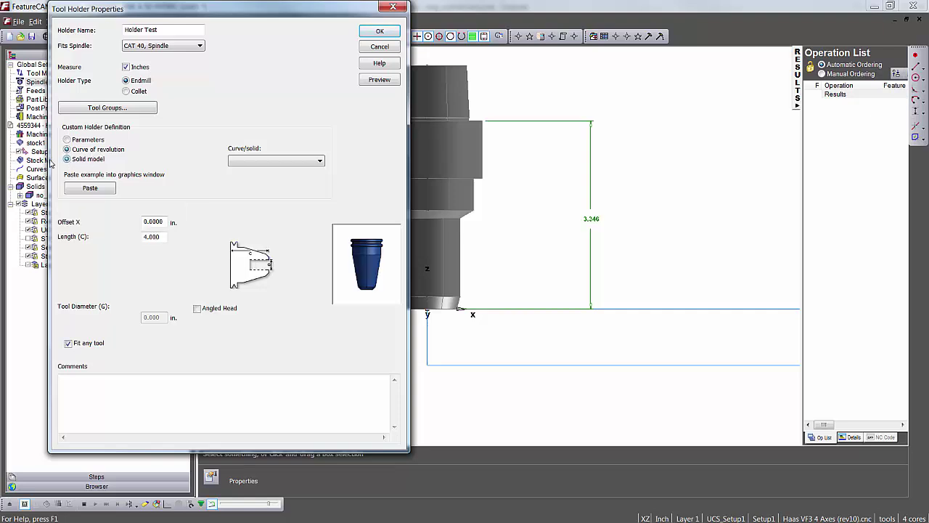
{"action": "left_click", "coordinate": [282, 164]}
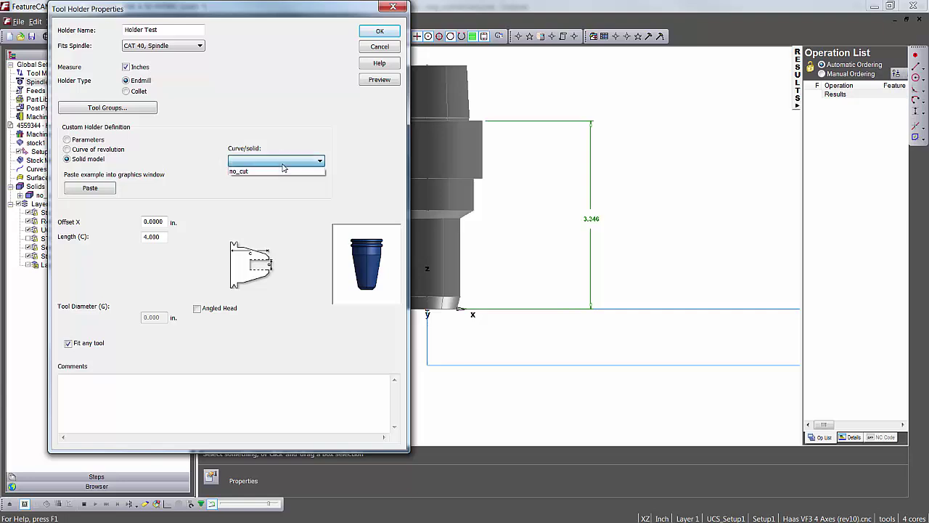
{"action": "left_click", "coordinate": [243, 171]}
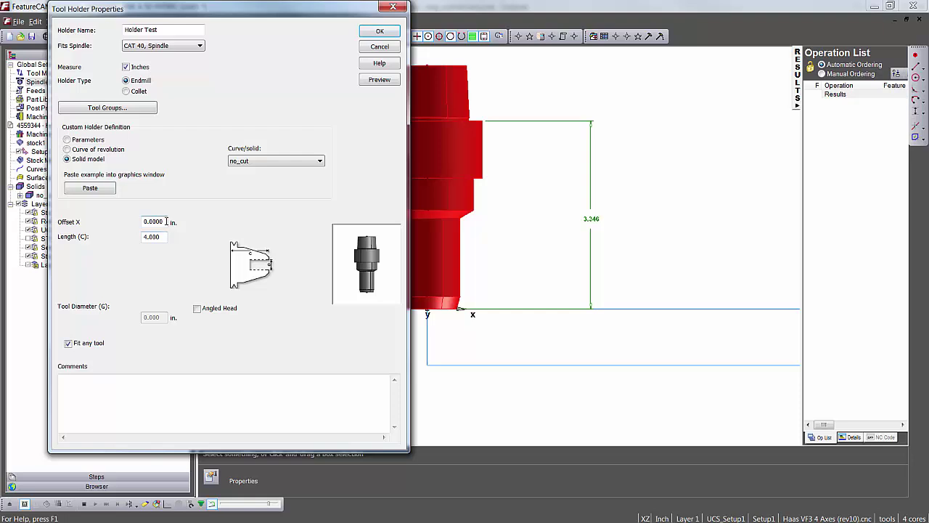
Set the holder's Length (C) to 3.346 in. and save the holder definition.
{"action": "left_click_drag", "start_coordinate": [132, 241], "coordinate": [125, 243]}
{"action": "type", "text": "3.346"}
{"action": "left_click", "coordinate": [379, 34]}
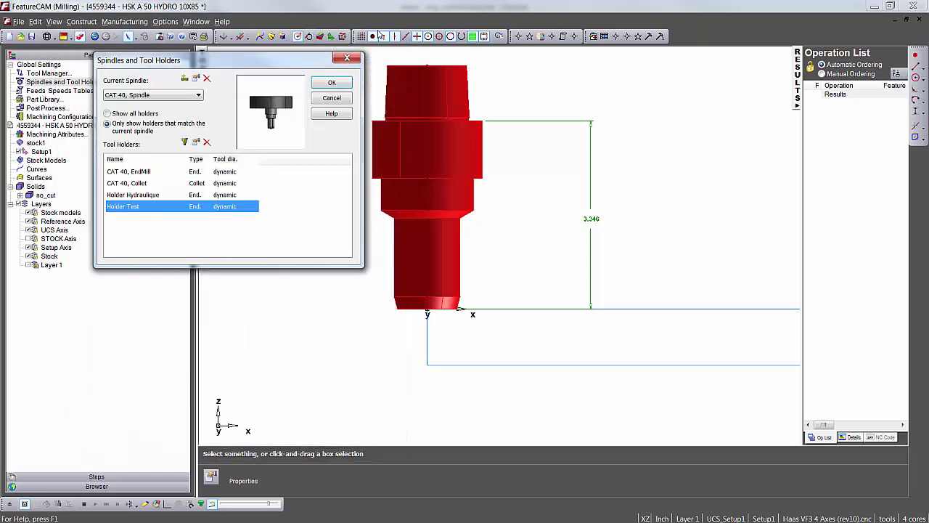
{"action": "left_click", "coordinate": [332, 82]}
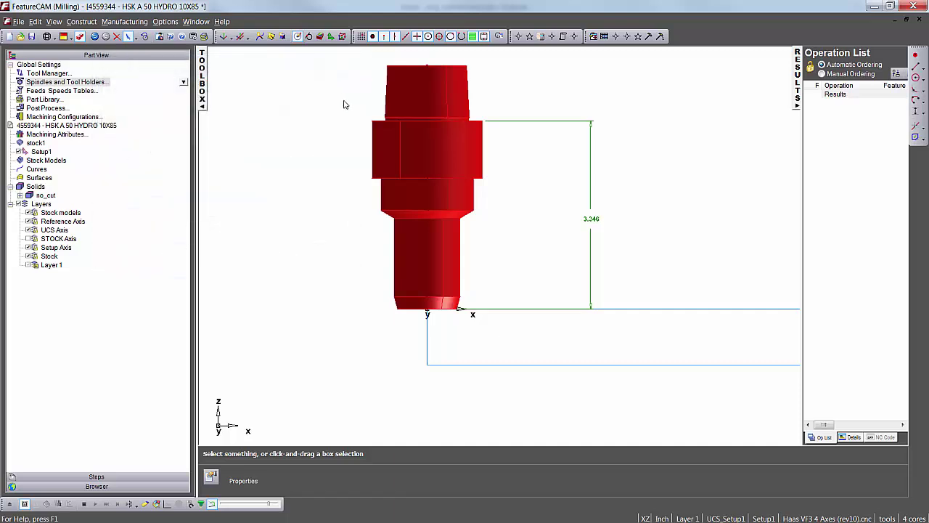
Delete the imported holder solid and its vertical dimension from the part.
{"action": "left_click", "coordinate": [424, 157]}
{"action": "key", "text": "Delete"}
{"action": "left_click", "coordinate": [523, 122]}
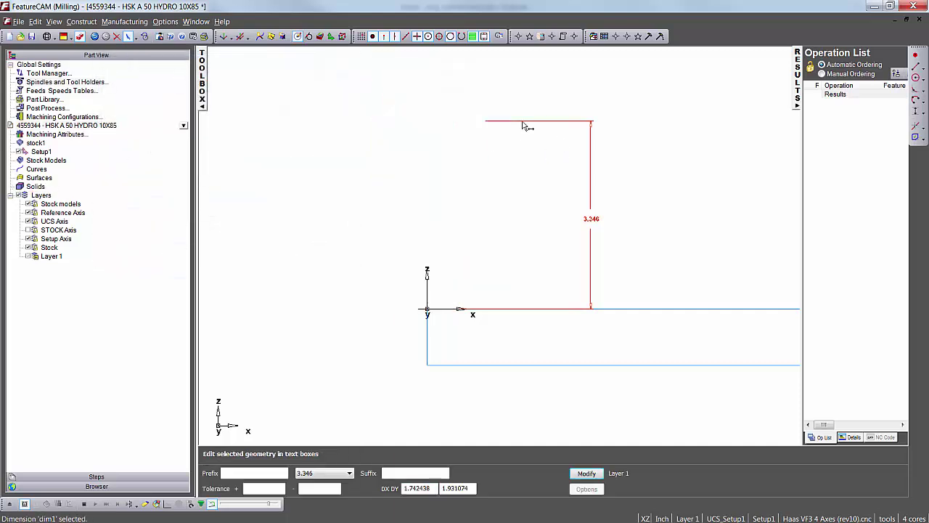
{"action": "key", "text": "Delete"}
Add a rectangular pocket feature to the stock with the default dimensions.
{"action": "middle_click_drag", "start_coordinate": [379, 181], "coordinate": [701, 135]}
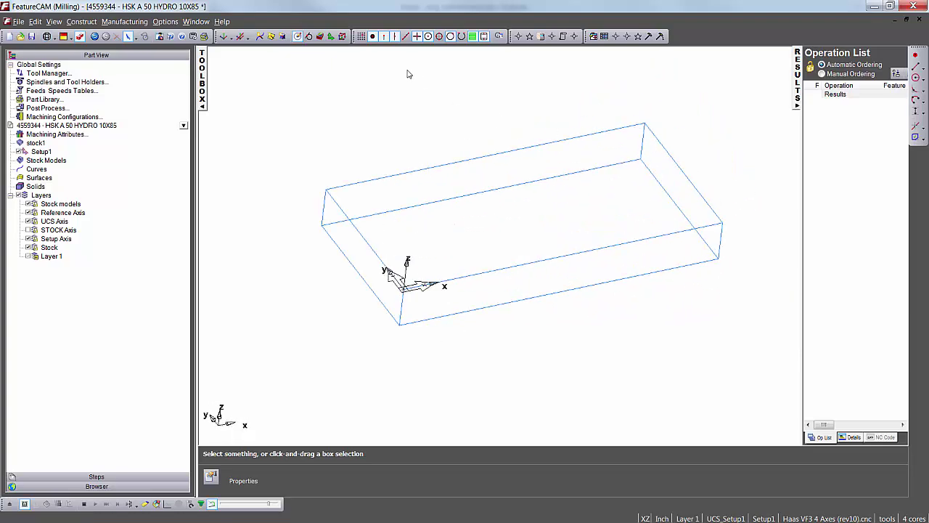
{"action": "left_click", "coordinate": [309, 36]}
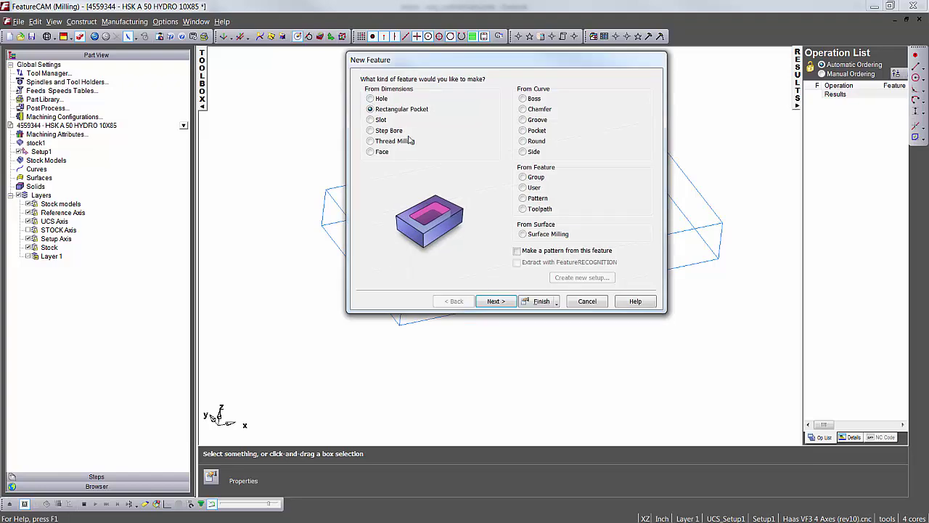
{"action": "left_click", "coordinate": [497, 301]}
{"action": "left_click", "coordinate": [537, 301]}
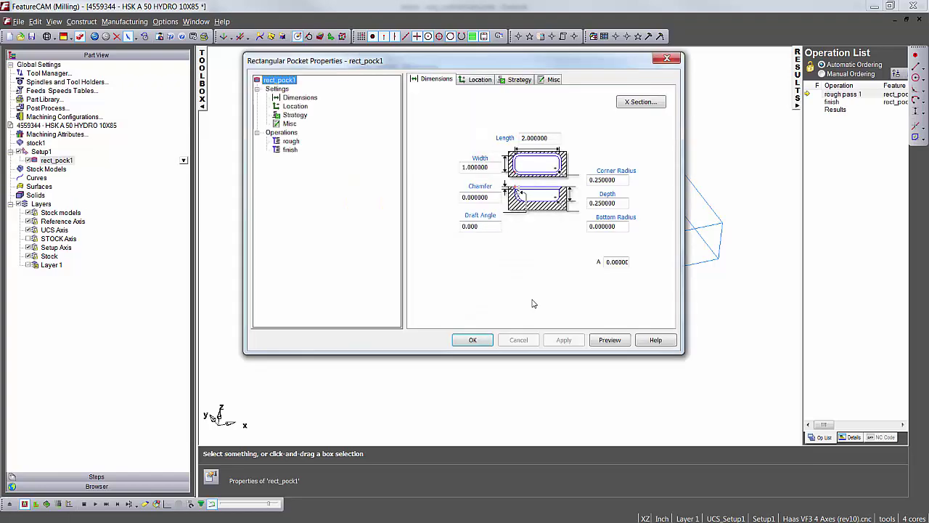
Assign the Holder Test holder to the endmill0375:high+ tool in the pocket's rough operation.
{"action": "left_click", "coordinate": [291, 143]}
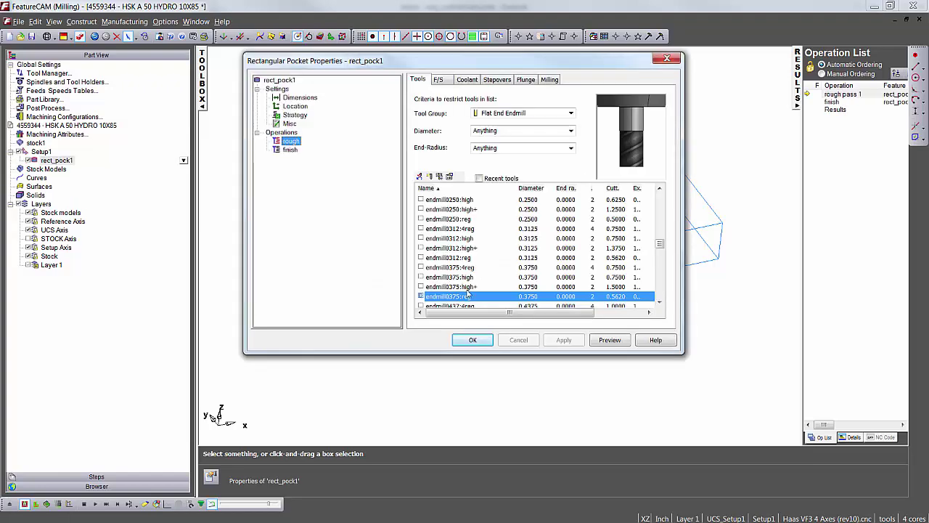
{"action": "double_click", "coordinate": [450, 287]}
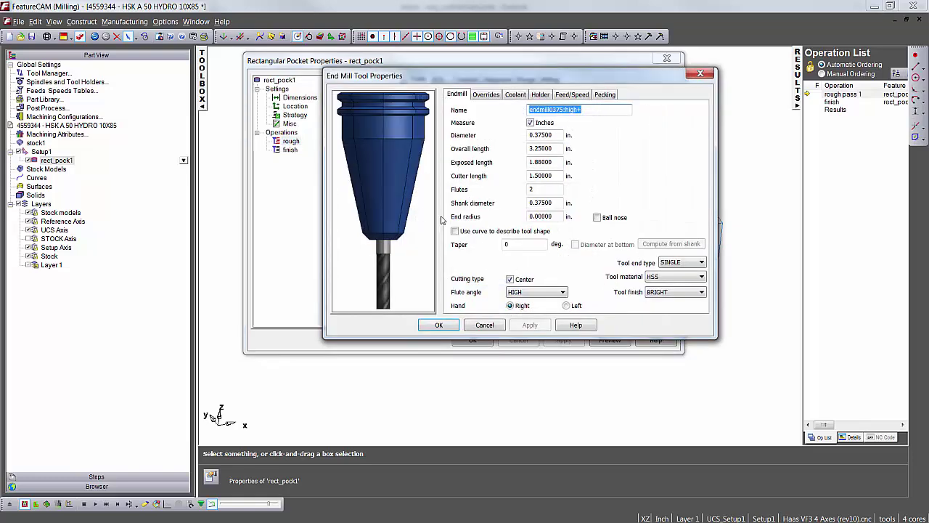
{"action": "left_click", "coordinate": [540, 94]}
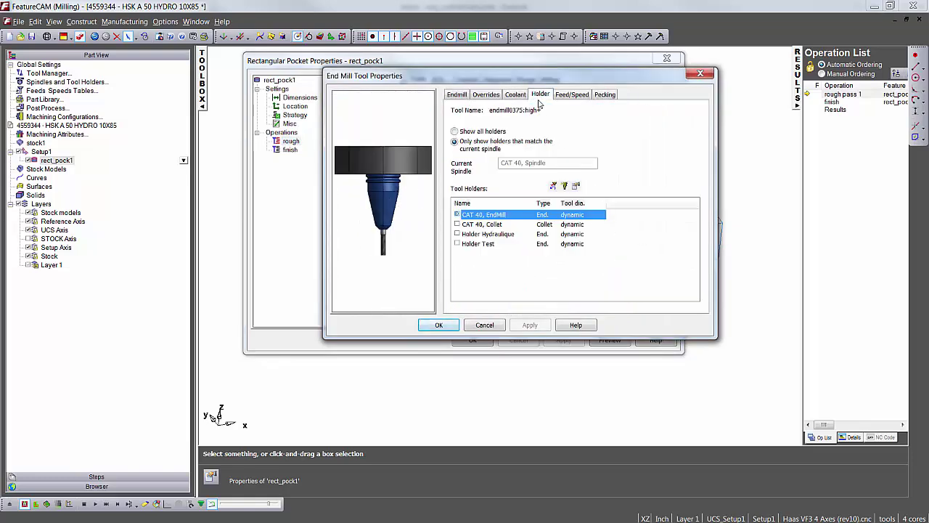
{"action": "left_click", "coordinate": [460, 245]}
{"action": "left_click", "coordinate": [457, 244]}
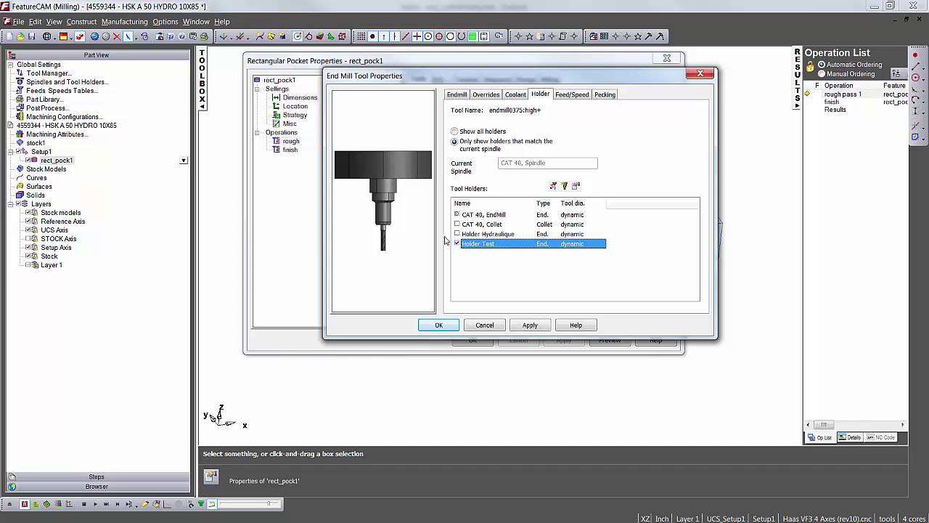
Inspect the tool and holder preview, save the edited tool and set it as the rough operation's override.
{"action": "scroll", "coordinate": [389, 155], "scroll_direction": "up", "scroll_amount": 3}
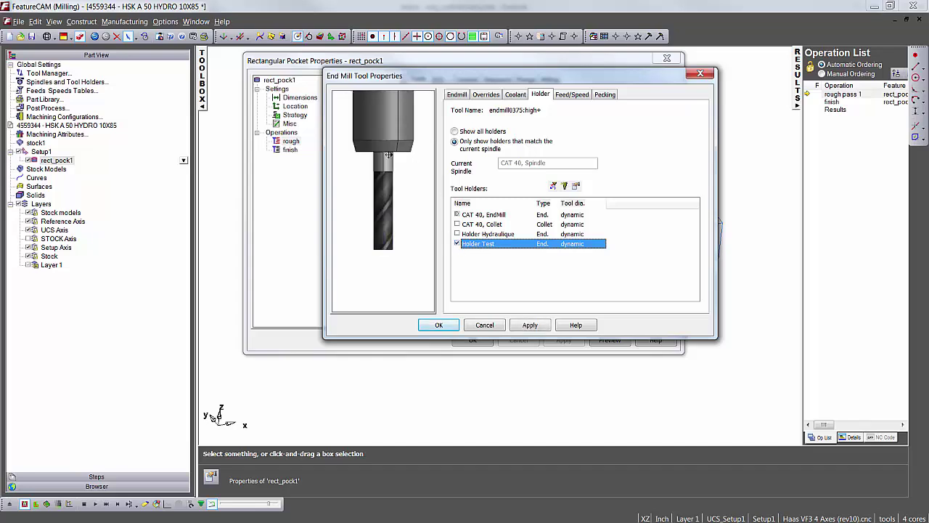
{"action": "scroll", "coordinate": [412, 150], "scroll_direction": "down", "scroll_amount": 3}
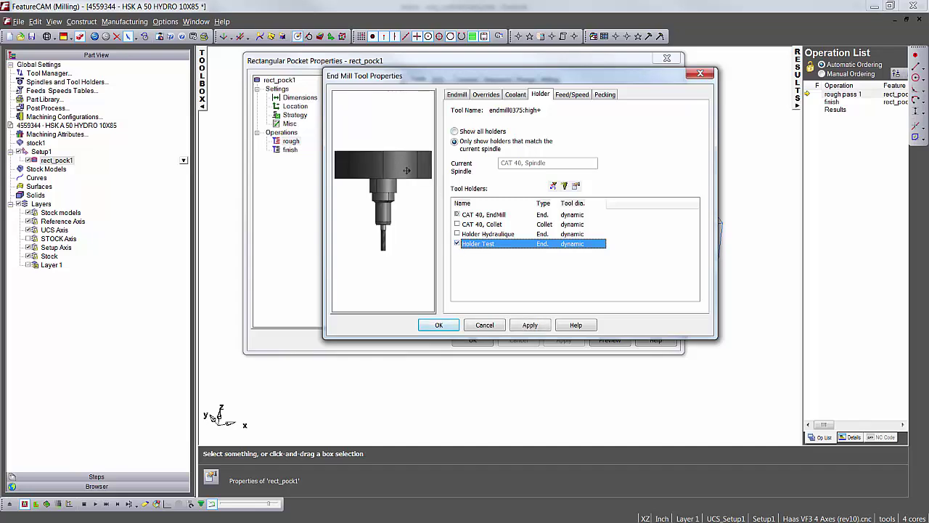
{"action": "scroll", "coordinate": [406, 170], "scroll_direction": "up", "scroll_amount": 3}
{"action": "scroll", "coordinate": [396, 145], "scroll_direction": "down", "scroll_amount": 3}
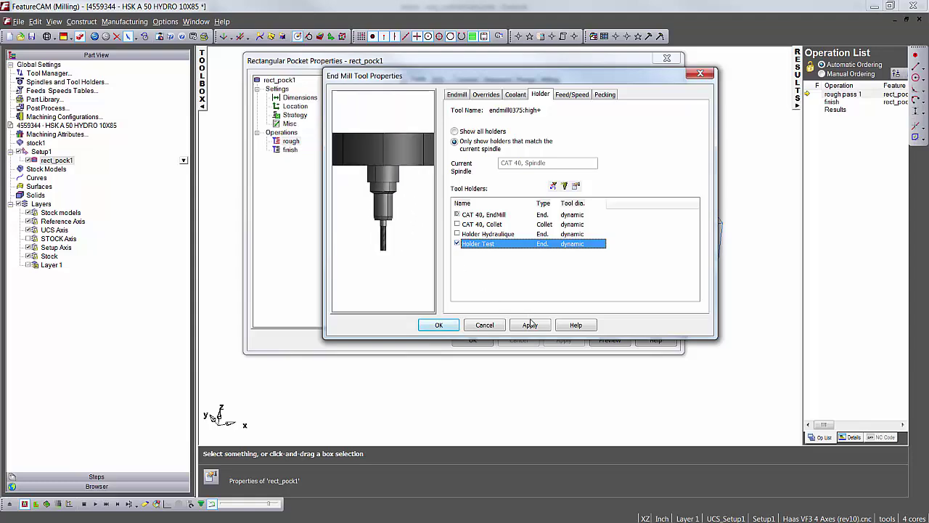
{"action": "left_click", "coordinate": [530, 327]}
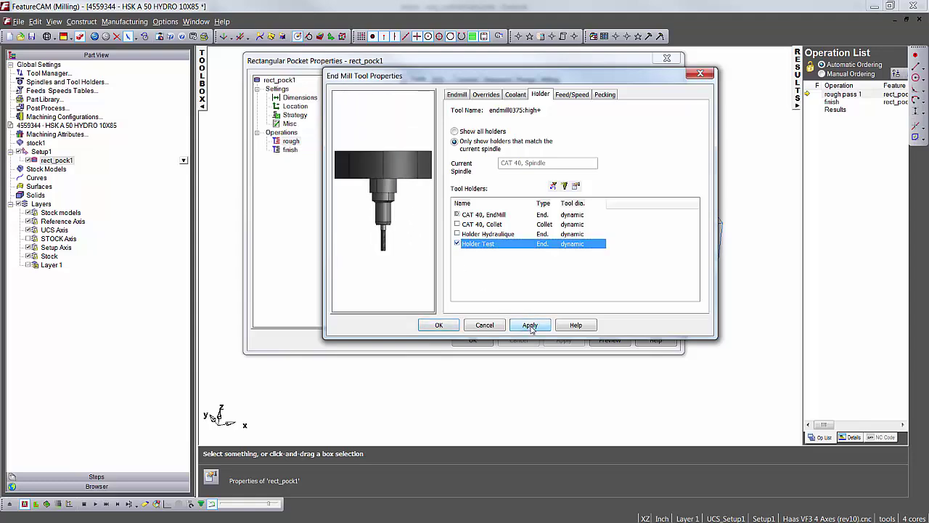
{"action": "left_click", "coordinate": [445, 326]}
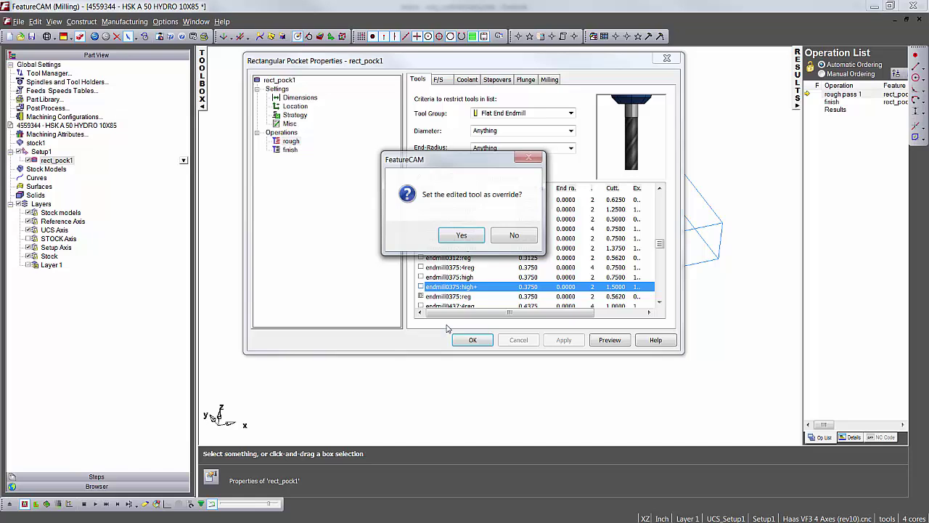
{"action": "left_click", "coordinate": [465, 236]}
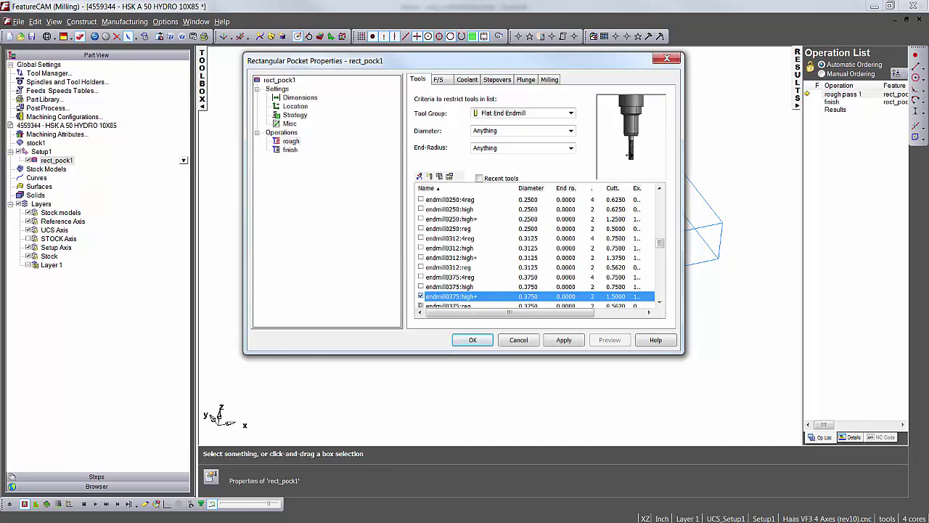